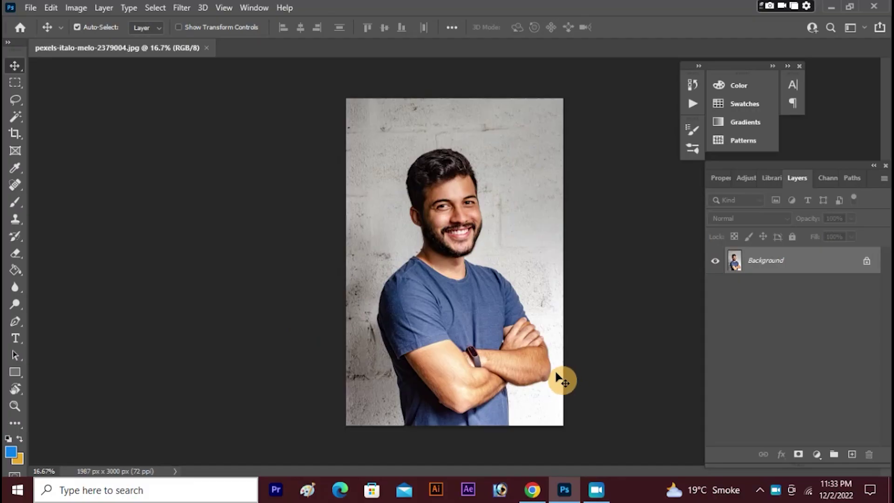
# - Unlock the man's photo layer and remove the brick wall via Quick Actions' Remove Background
pyautogui.click(866, 263)
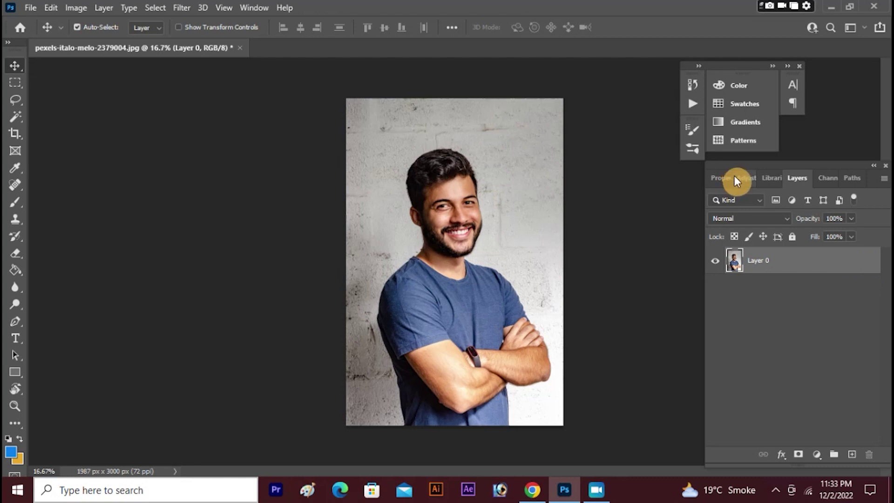
pyautogui.click(720, 178)
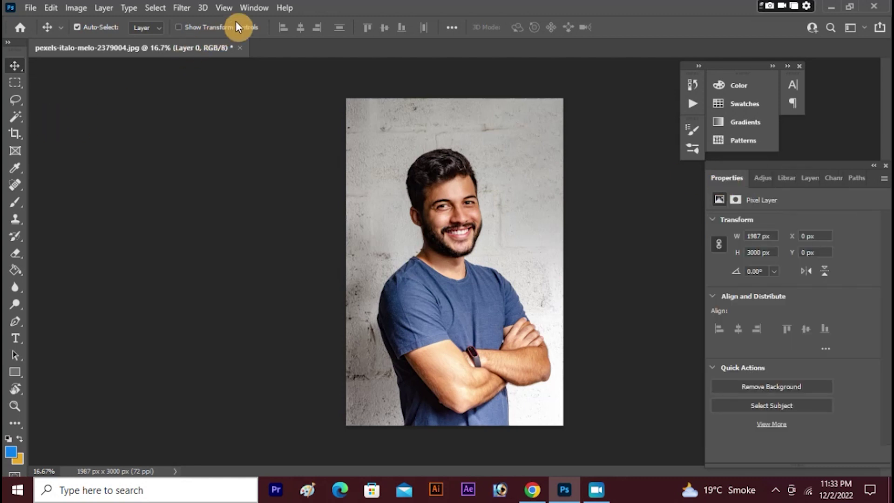
pyautogui.click(251, 8)
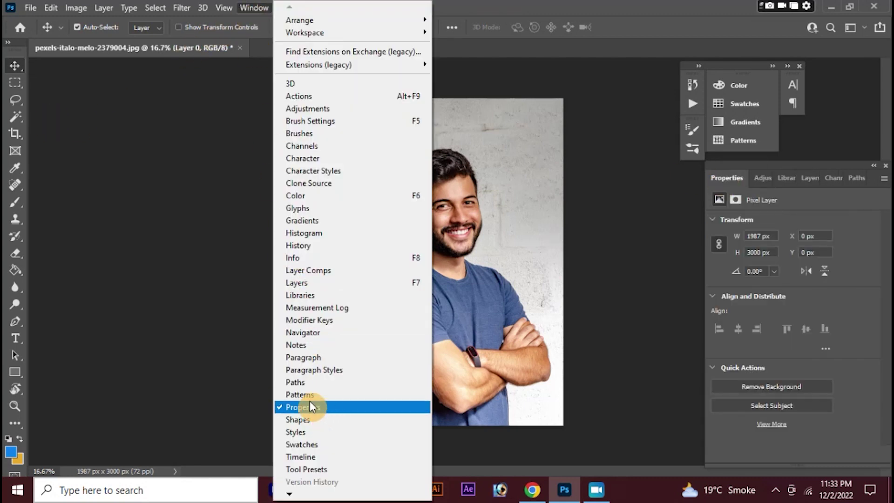
pyautogui.click(162, 358)
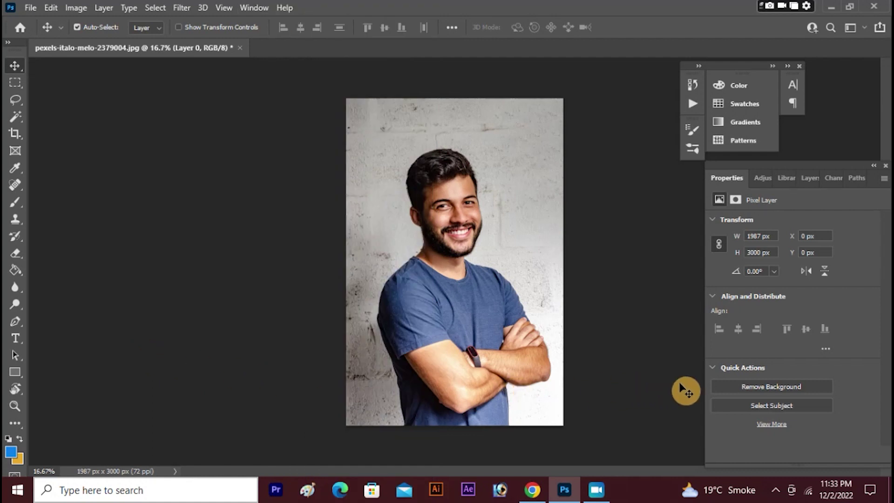
pyautogui.click(741, 386)
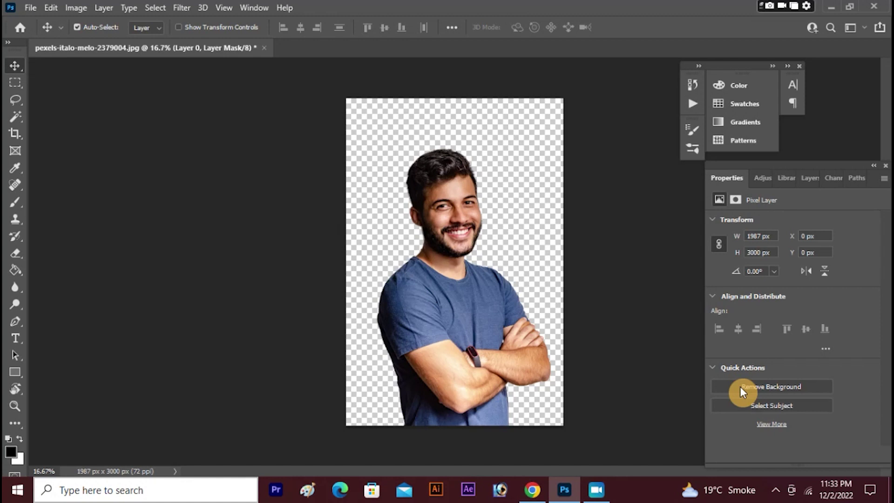
# - Return to the Layers list and toggle the cut-out man layer's visibility
pyautogui.click(813, 178)
pyautogui.click(714, 265)
pyautogui.click(713, 265)
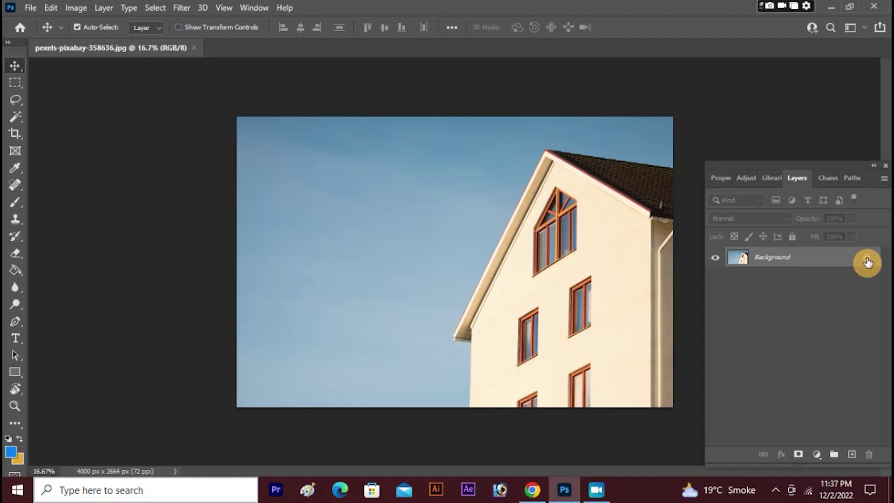
# - Unlock the house photo's layer as Layer 0 and pick the Magic Wand Tool
pyautogui.click(867, 259)
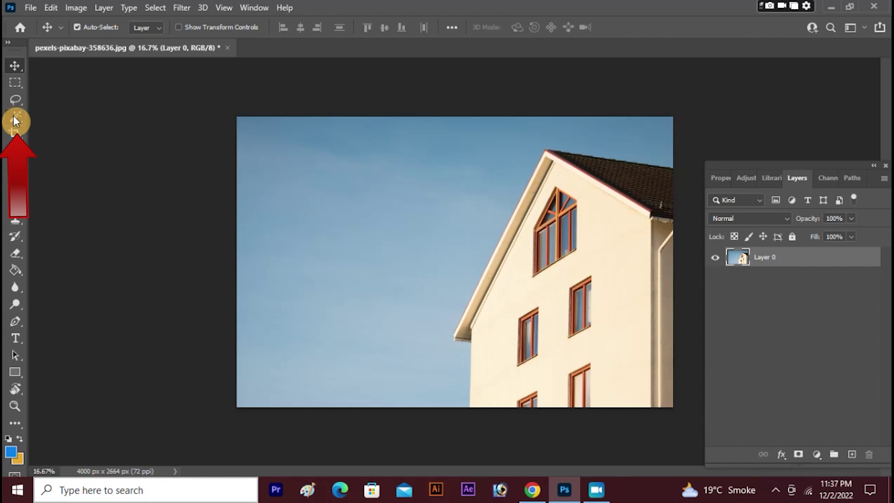
pyautogui.click(16, 120)
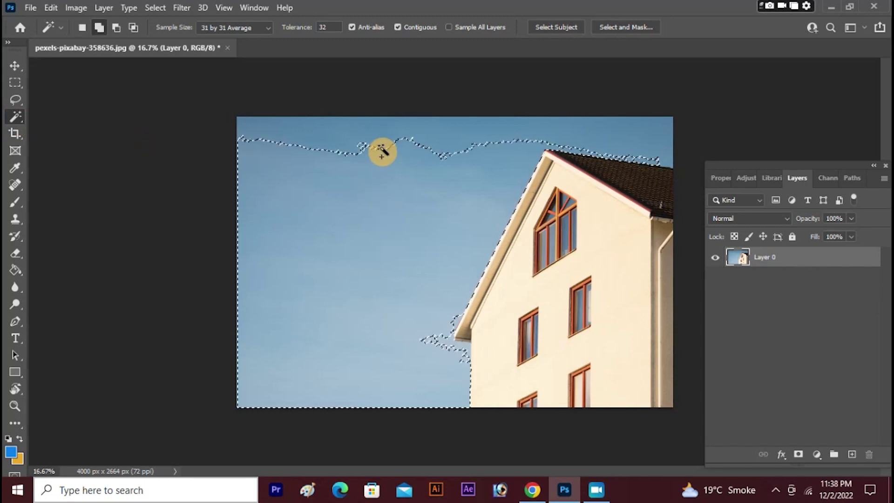
# - Add the top sky strip and corner patch to the selection, then mask the layer to the sky
pyautogui.click(382, 151)
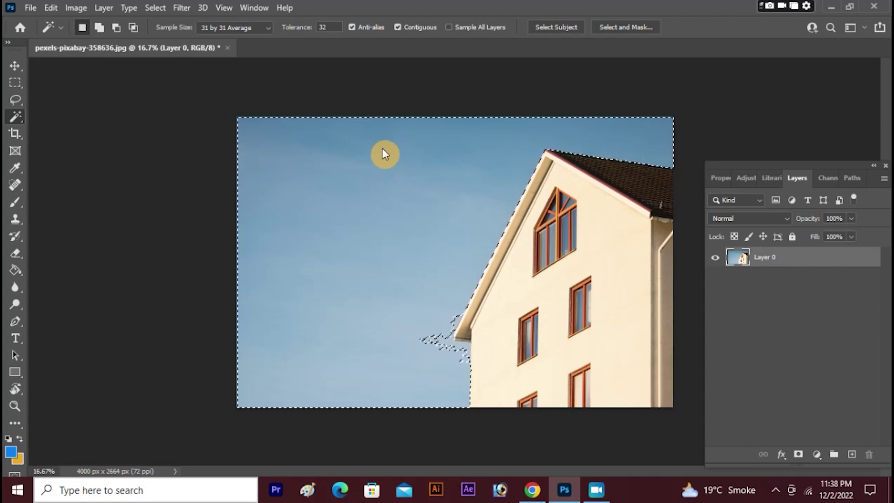
pyautogui.keyDown('shift'); pyautogui.click(440, 346); pyautogui.keyUp('shift')
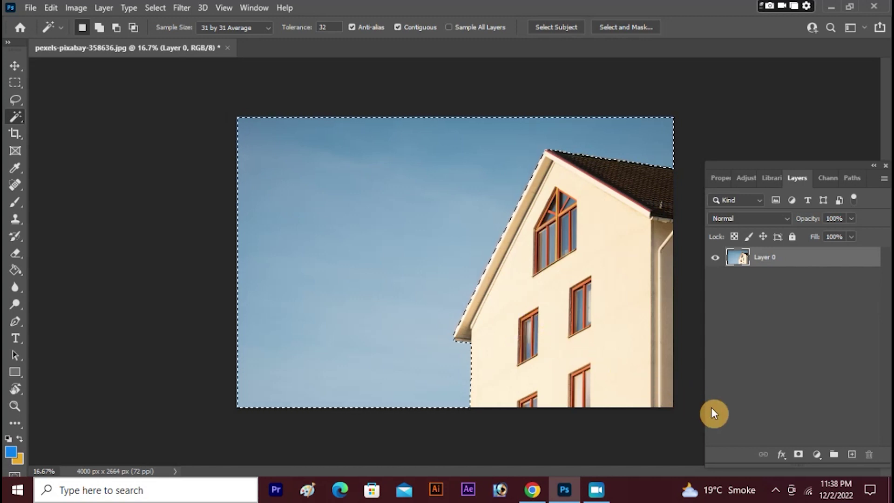
pyautogui.click(799, 455)
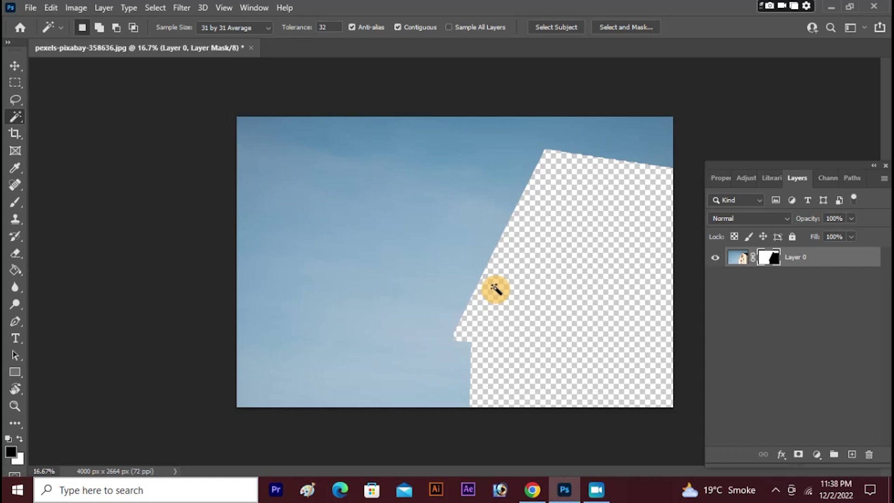
# - Invert the layer mask to keep the house, then nudge the cut-out house slightly downward
pyautogui.hotkey('ctrl', 'i')
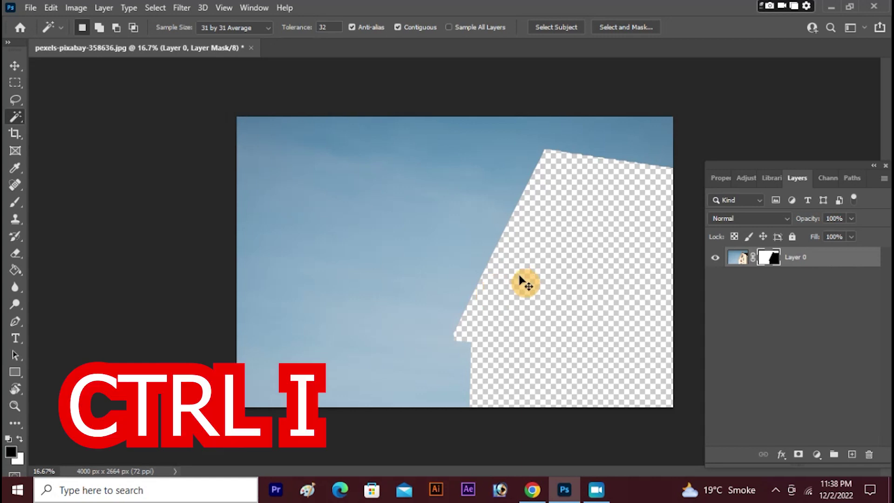
pyautogui.hotkey('ctrl', 'i')
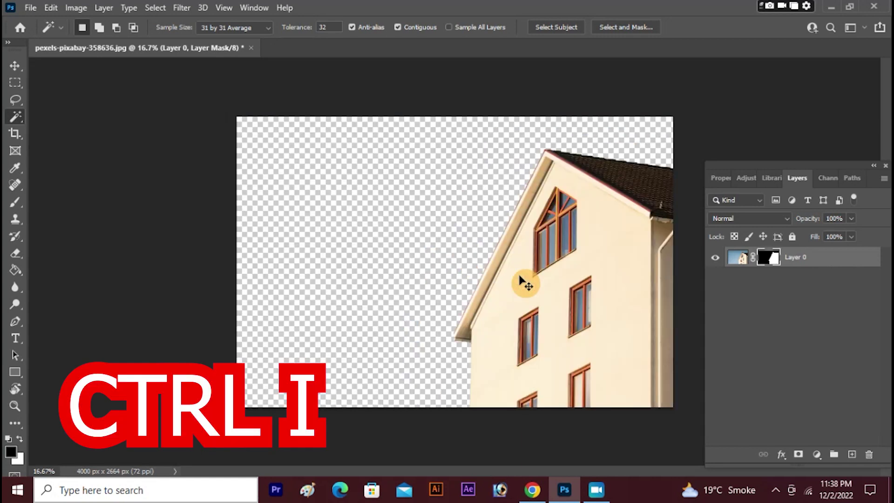
pyautogui.click(15, 65)
pyautogui.moveTo(607, 250); pyautogui.dragTo(600, 257)
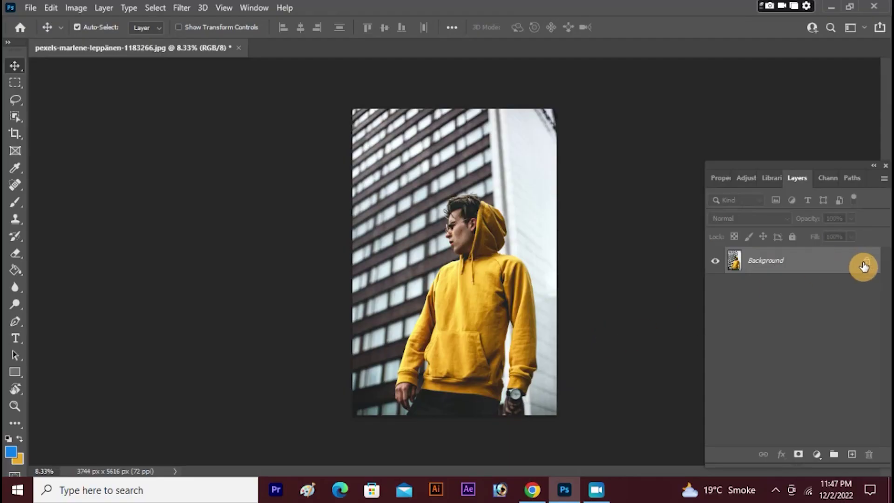
# - Unlock the hoodie photo's layer and set the Object Selection Tool to Lasso mode
pyautogui.click(865, 263)
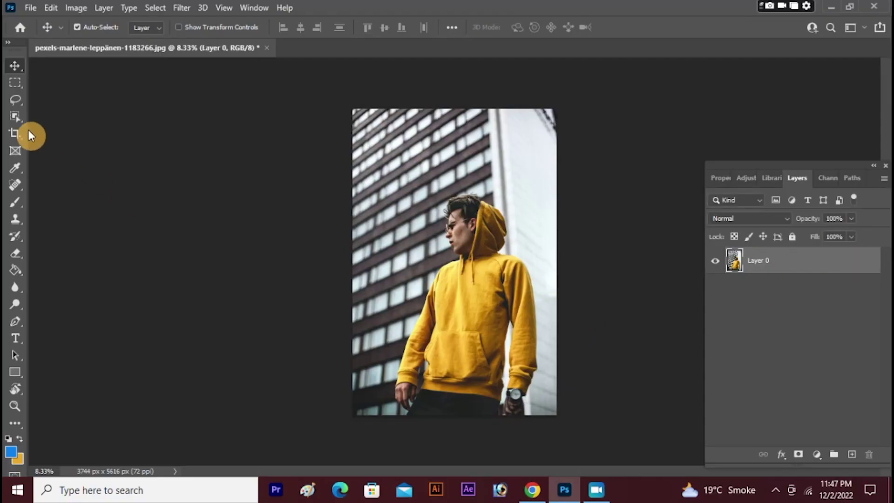
pyautogui.click(9, 116)
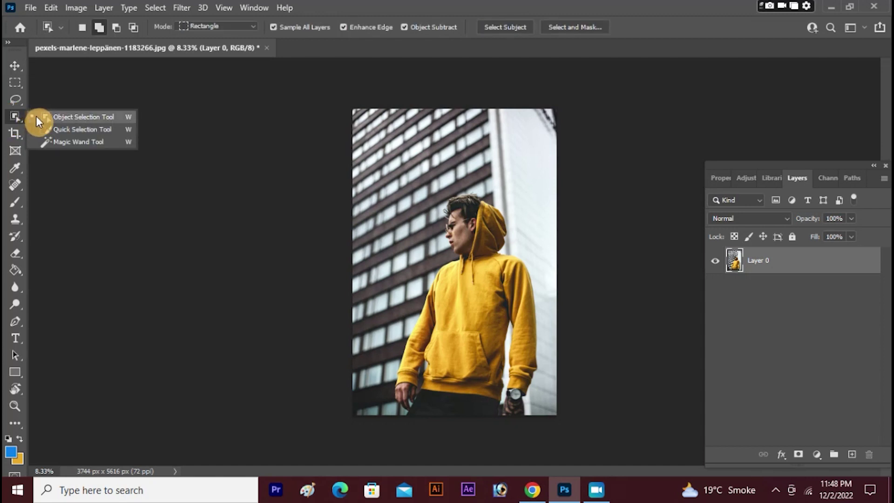
pyautogui.click(35, 116)
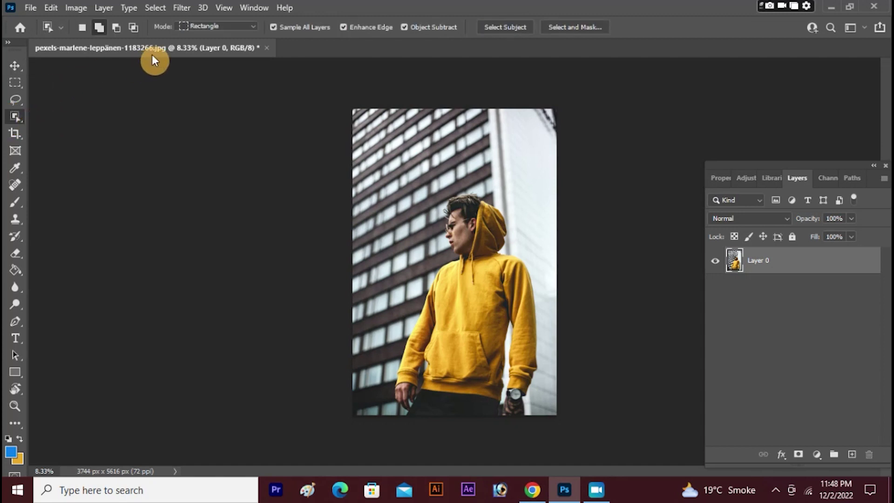
pyautogui.click(251, 26)
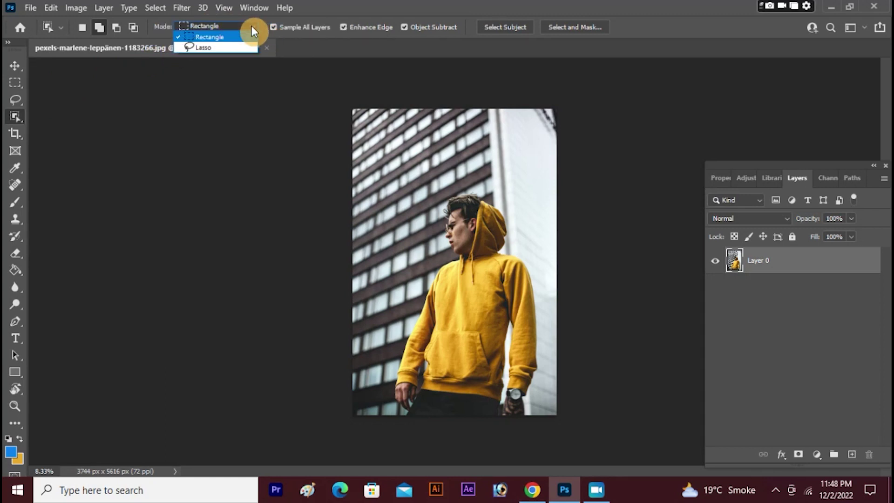
pyautogui.click(236, 51)
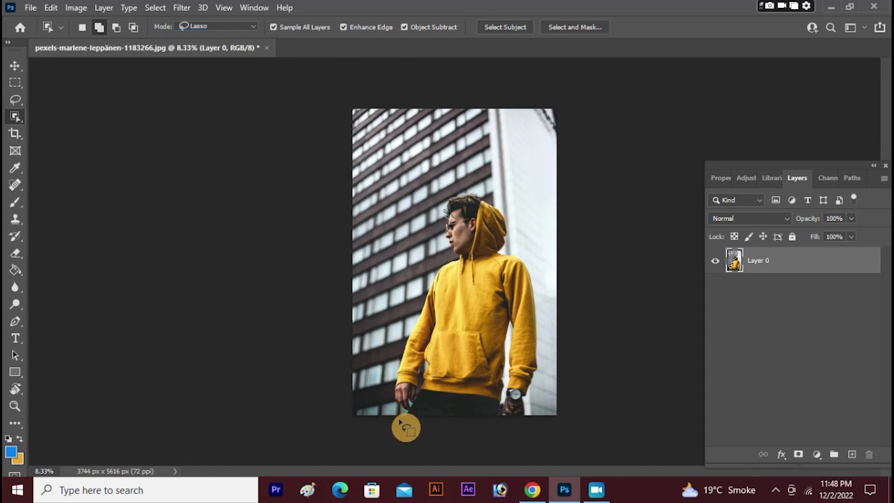
# - Lasso around the man in the yellow hoodie and mask away the building background
pyautogui.moveTo(388, 403)
pyautogui.mouseDown()
pyautogui.moveTo(436, 264)
pyautogui.moveTo(480, 183)
pyautogui.moveTo(531, 256)
pyautogui.moveTo(540, 409)
pyautogui.moveTo(507, 429)
pyautogui.moveTo(410, 437)
pyautogui.mouseUp()
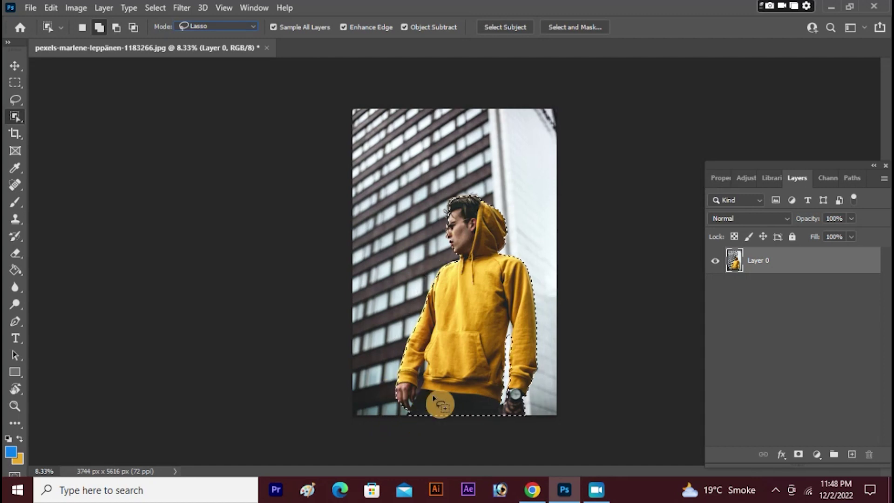
pyautogui.click(797, 455)
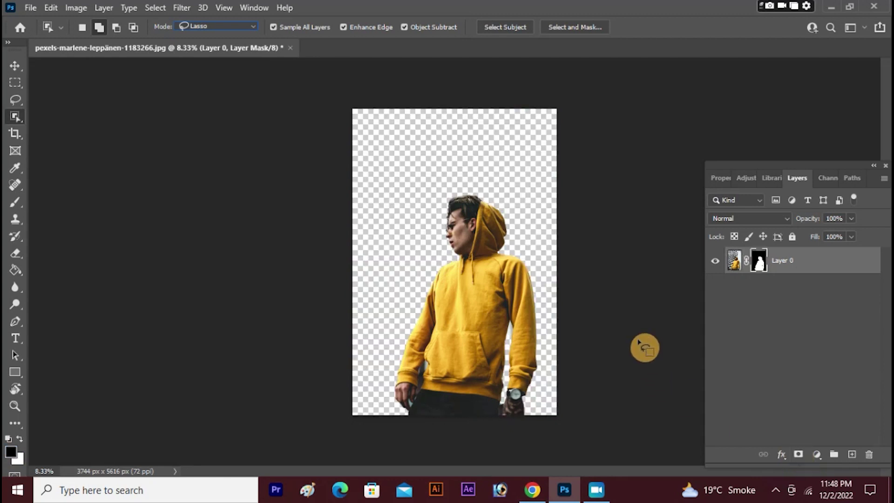
# - Move the cut-out man up and left, then back down to the canvas's bottom edge
pyautogui.click(15, 65)
pyautogui.moveTo(513, 304); pyautogui.dragTo(496, 293)
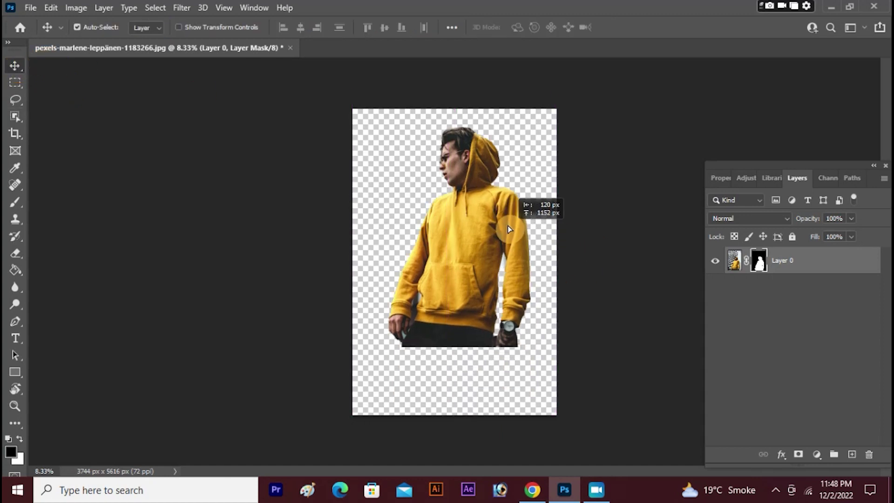
pyautogui.moveTo(495, 289); pyautogui.dragTo(493, 298)
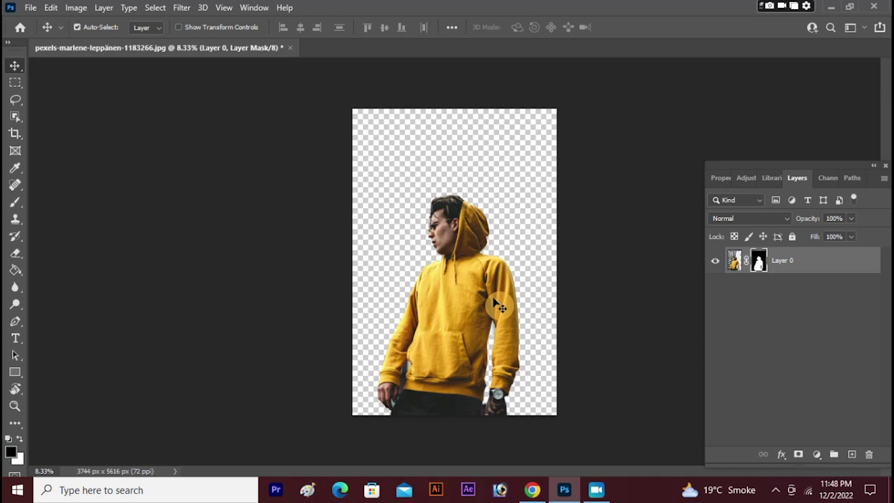